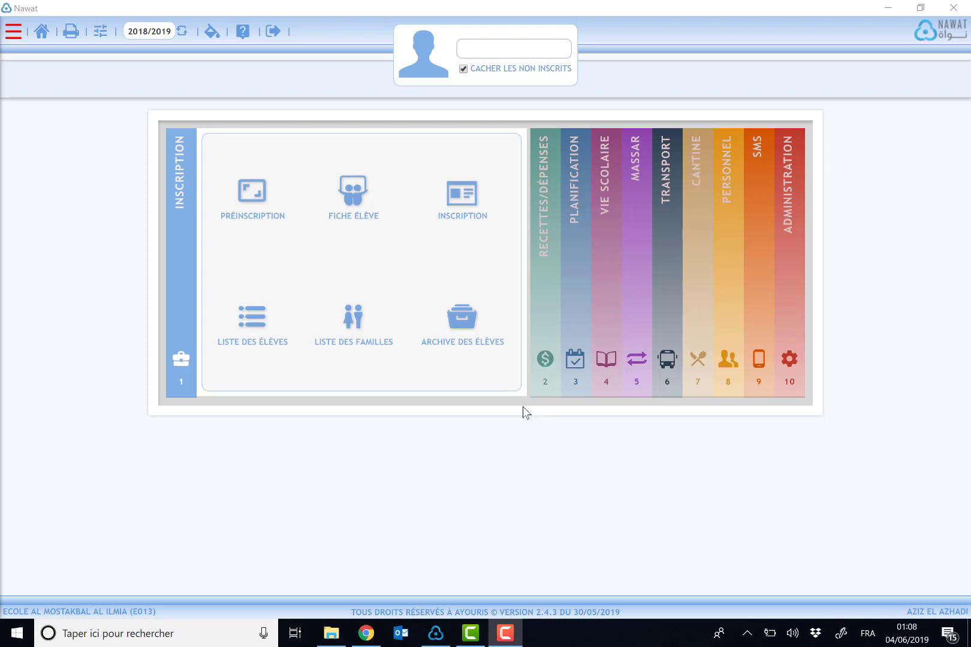
Step: Open the school registration page (Inscription) and load the student by searching for their registration number
left_click(465, 217)
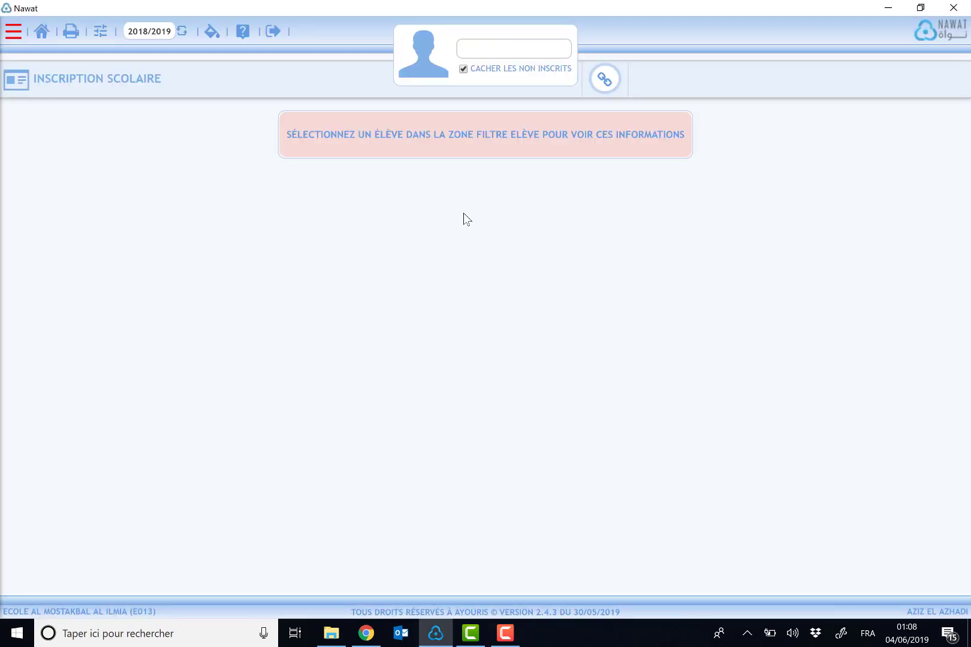
left_click_drag(35, 75, 173, 75)
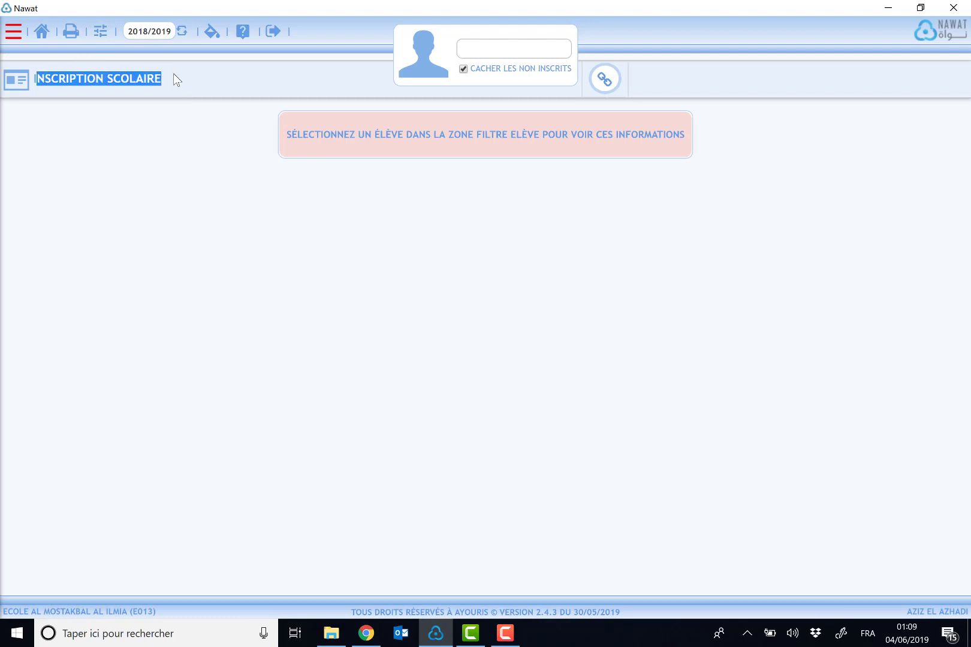
left_click(173, 74)
left_click(486, 47)
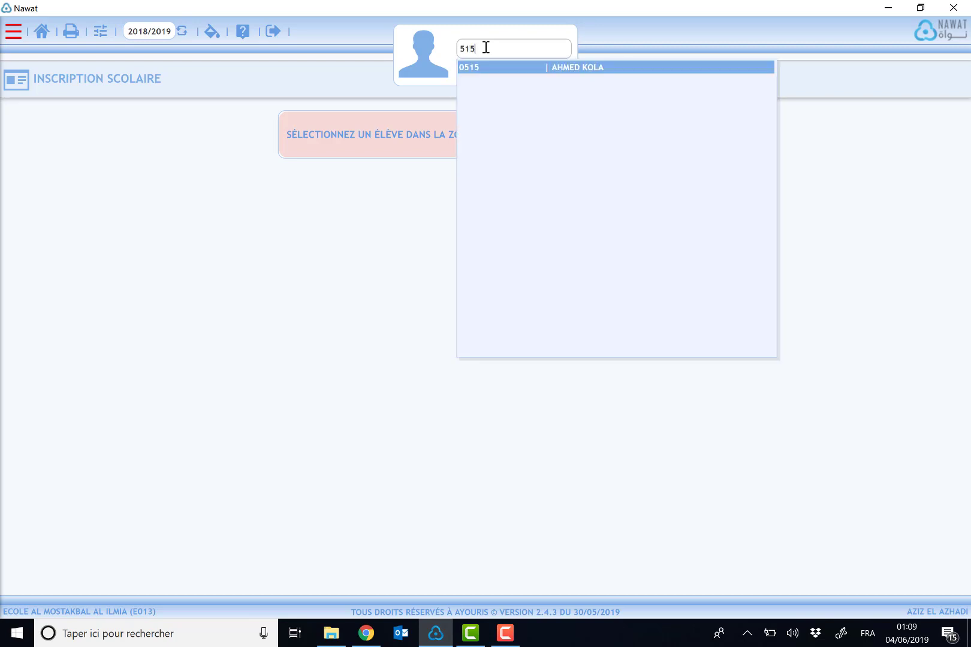
key("Return")
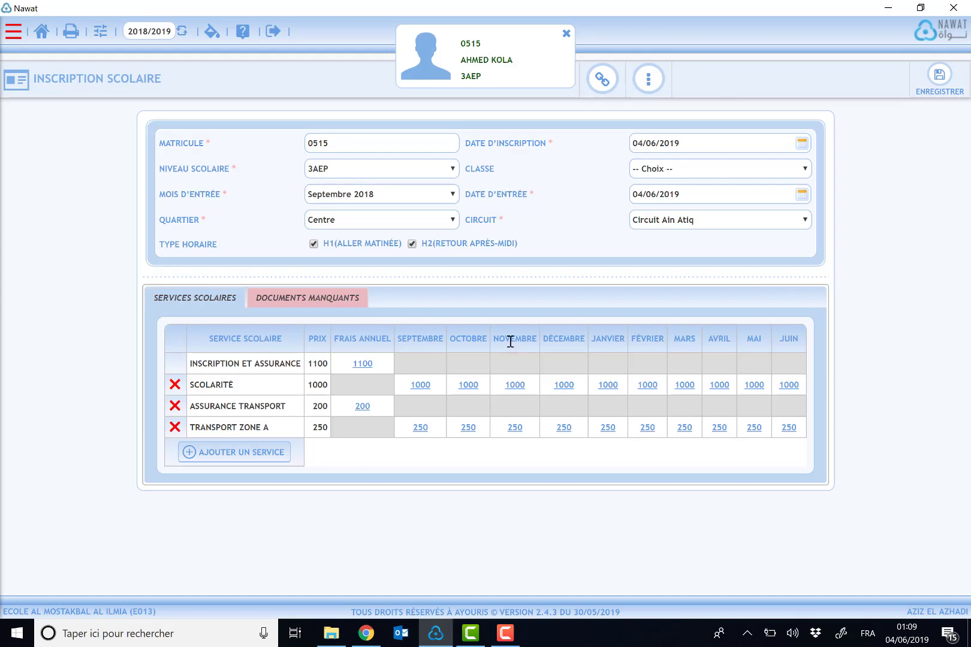
Step: Open the reduction settings for the annual Inscription et Assurance fee
double_click(327, 338)
left_click(421, 320)
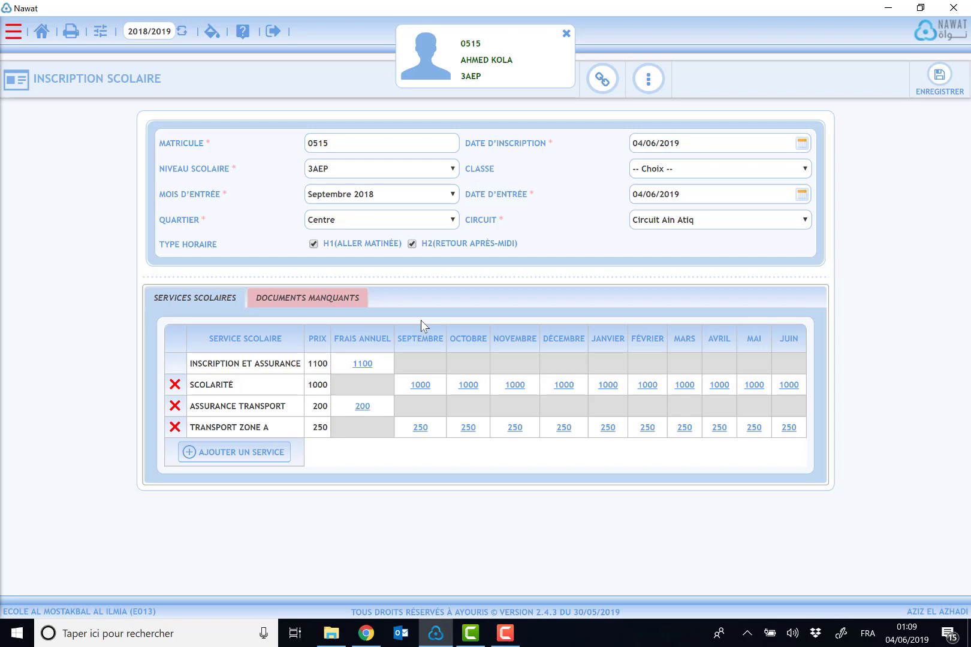
left_click(362, 364)
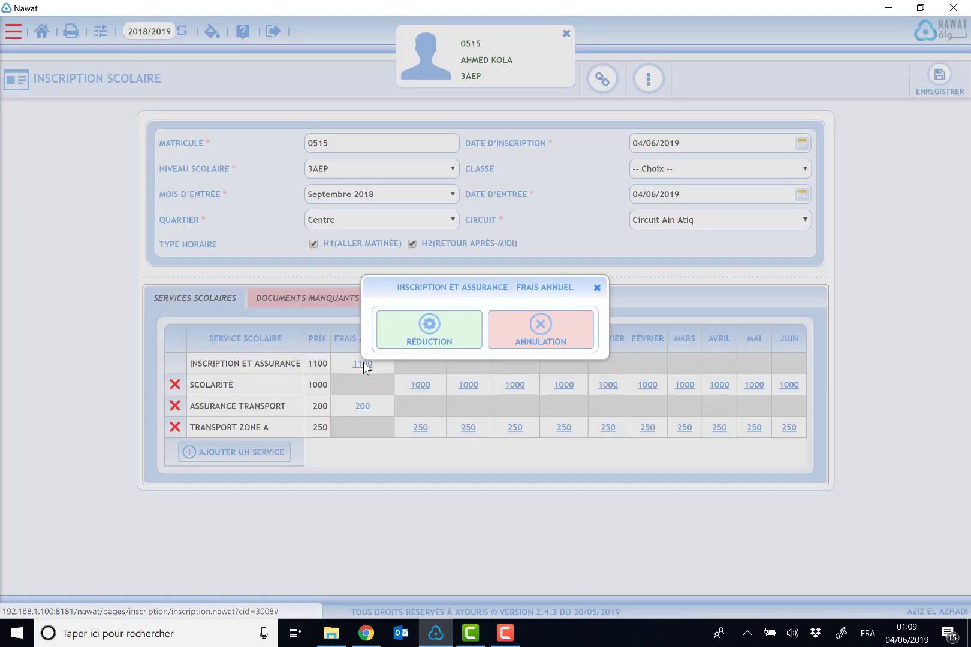
left_click(428, 325)
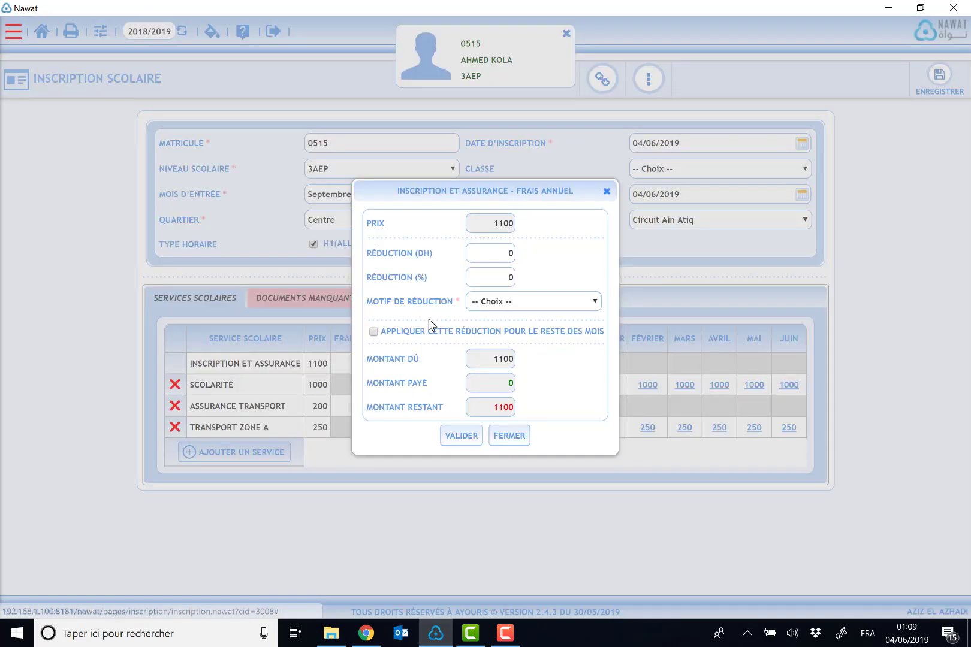
Step: Try a 10 % reduction and a 50.05 DH reduction on the annual Inscription et Assurance fee
left_click(496, 253)
left_click(498, 275)
type("10")
left_click_drag(498, 253, 530, 254)
type("50.05")
key("Tab")
Step: Set the annual Inscription et Assurance reduction to 99.99 DH with the reason Enfant d'un Professeur and validate it
left_click_drag(486, 254, 549, 253)
type("99.99")
key("Tab")
left_click(493, 305)
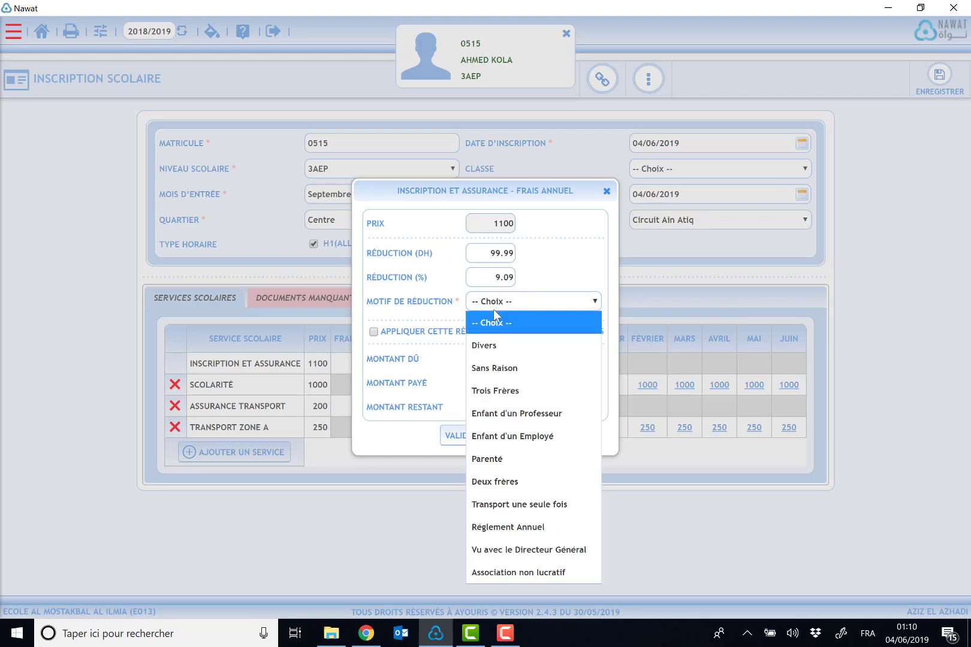
left_click(530, 412)
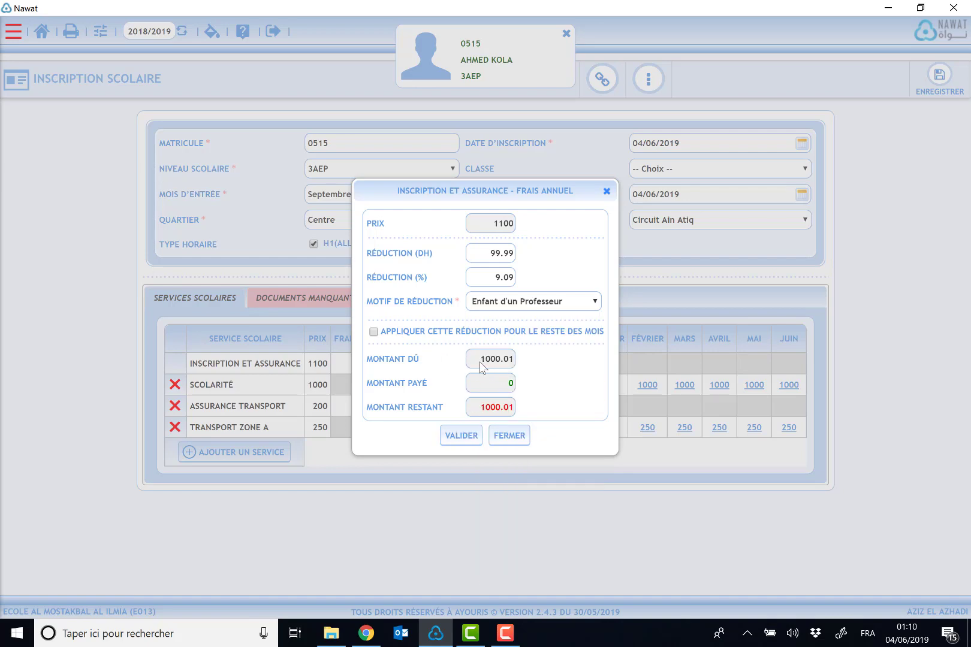
left_click(463, 437)
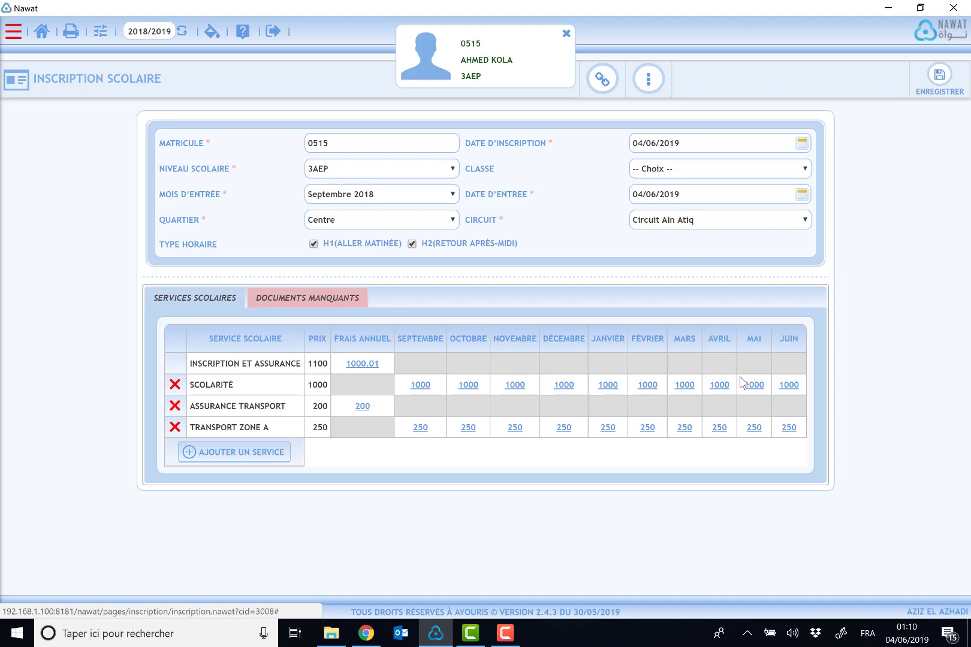
Step: Apply a 100 DH reduction to the September Scolarité fee with the reason Enfant d'un Employé
left_click(423, 385)
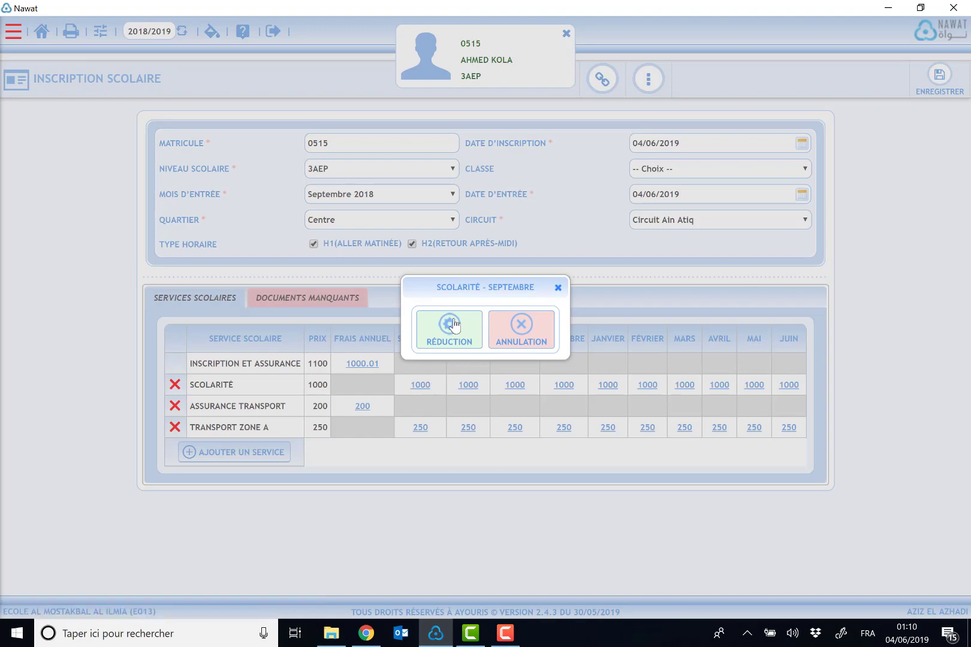
left_click(454, 325)
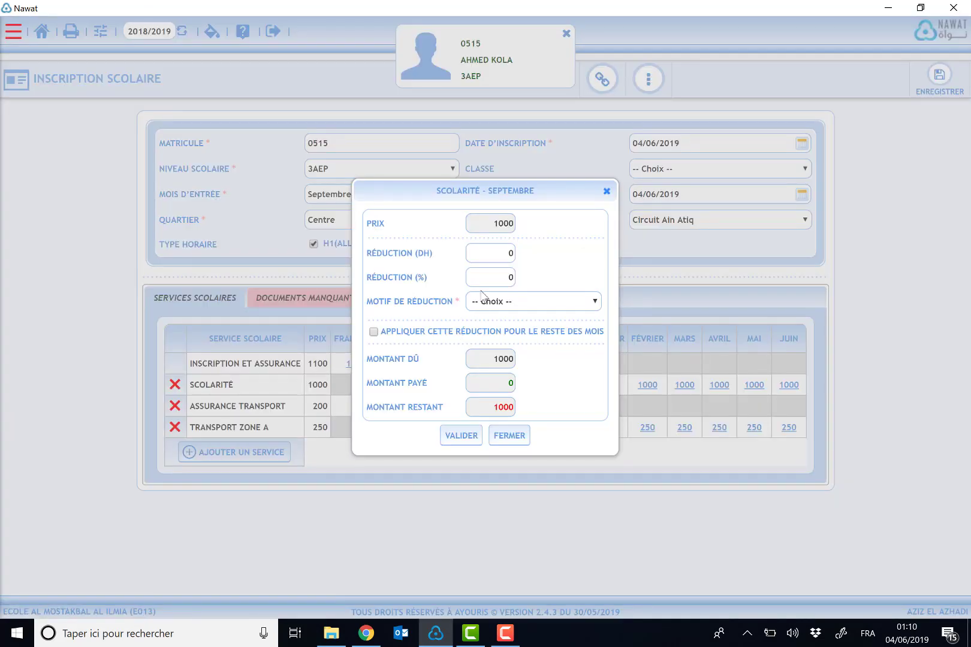
double_click(511, 252)
type("100")
left_click(522, 301)
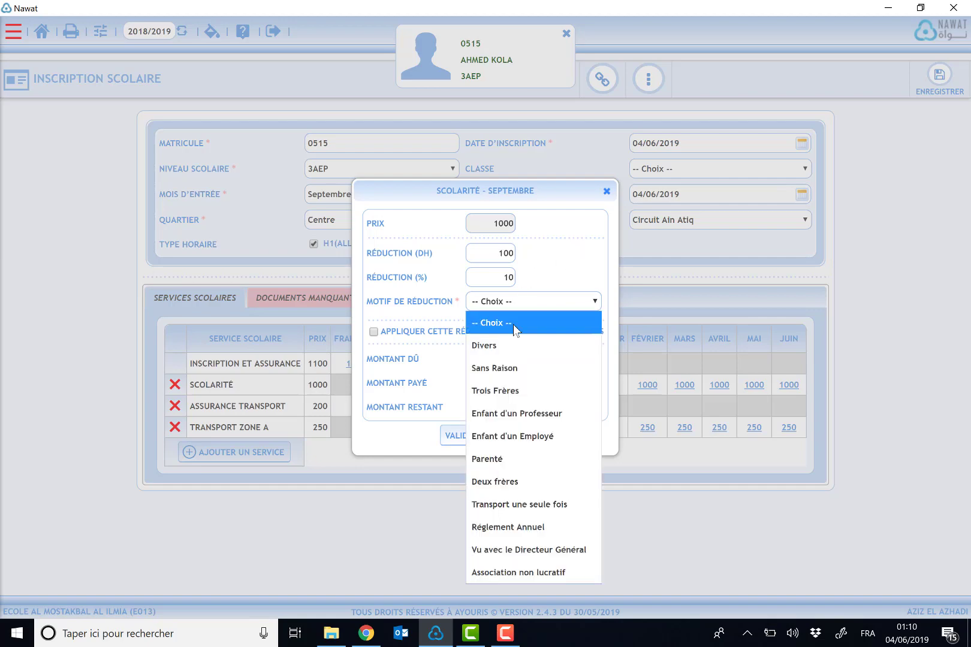
left_click(541, 435)
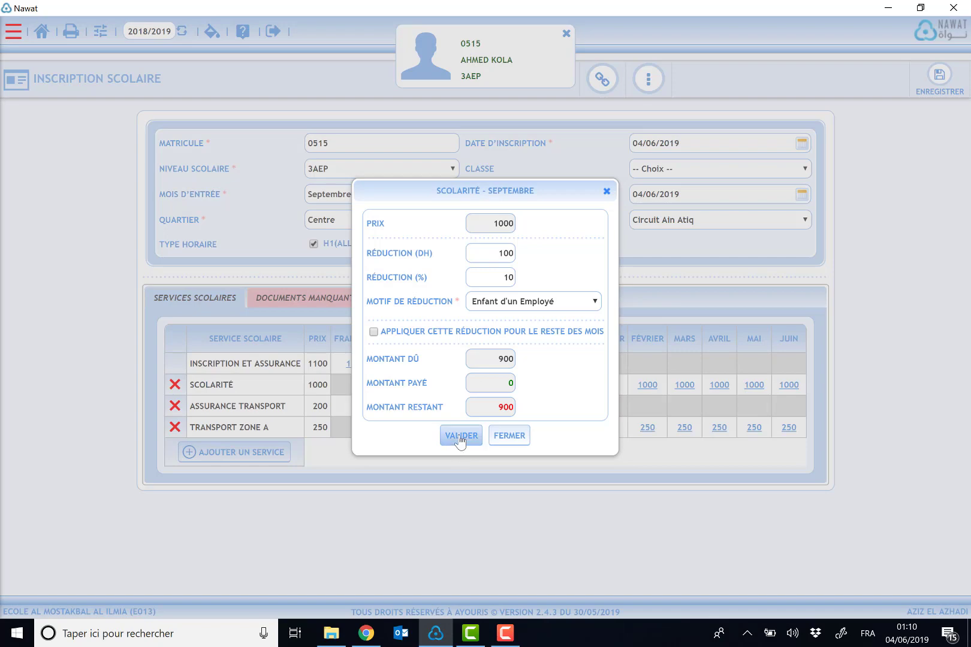
left_click(460, 436)
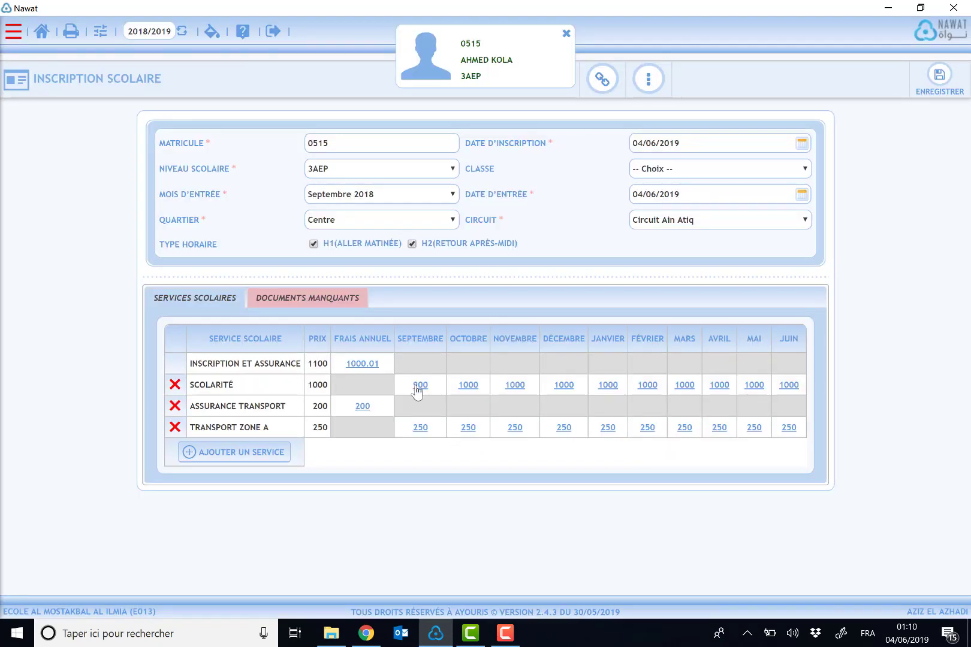
Step: Extend the September Scolarité reduction to the rest of the months
double_click(424, 341)
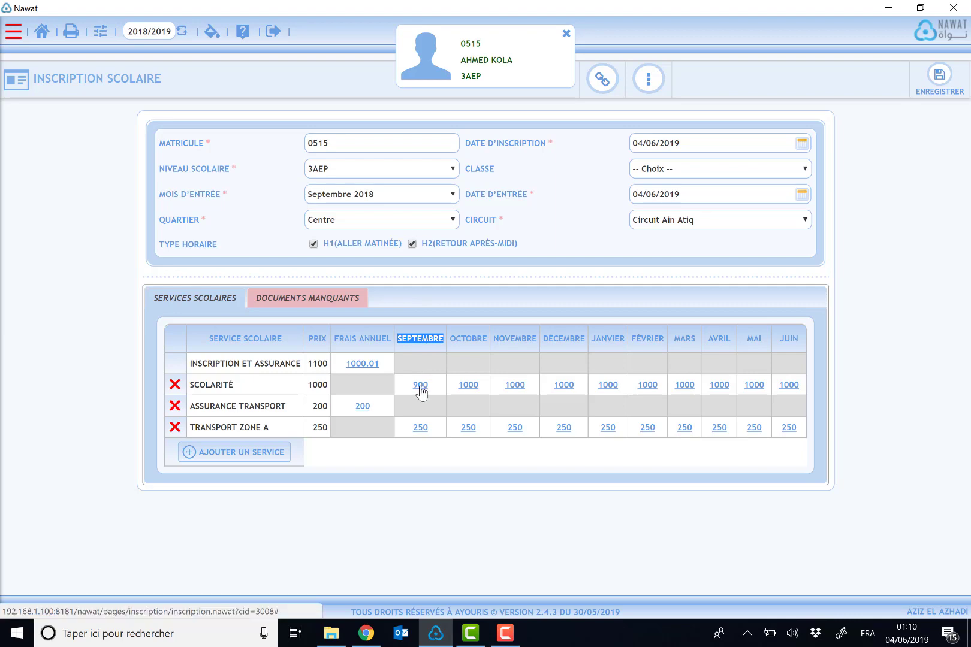
left_click(420, 386)
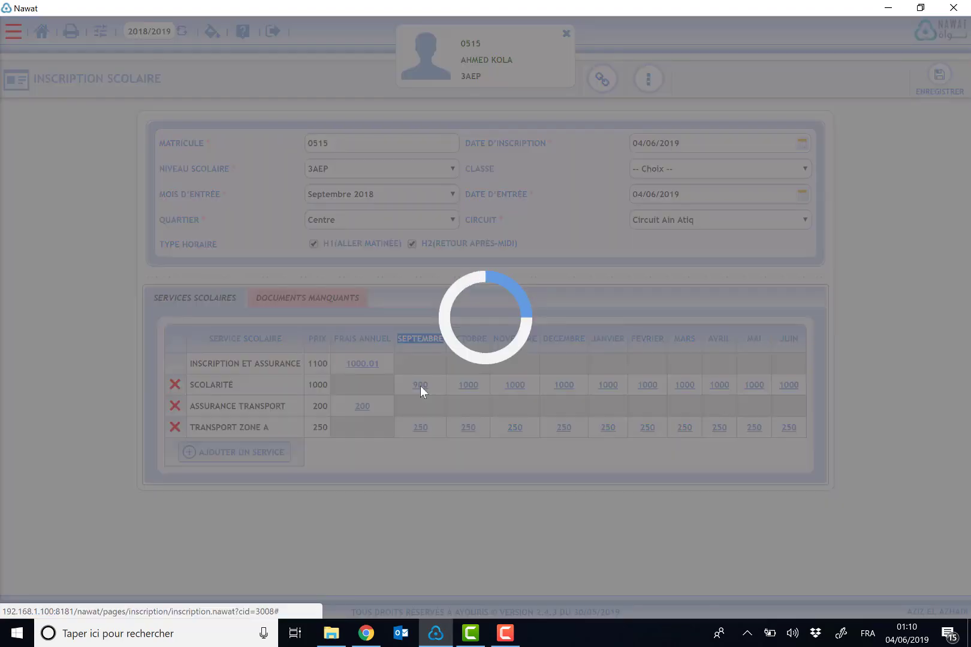
left_click(462, 333)
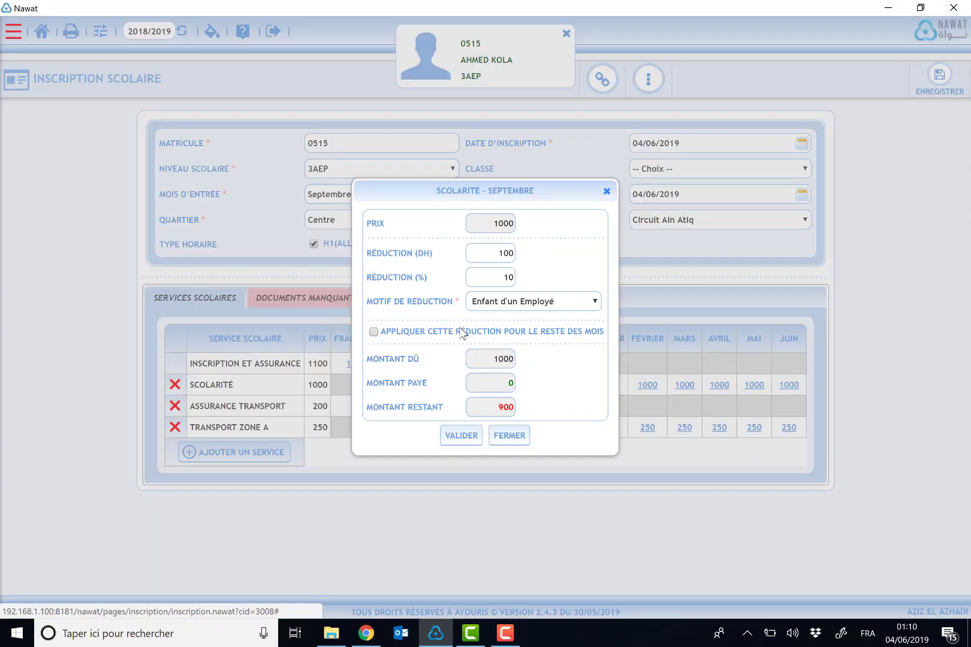
left_click(374, 333)
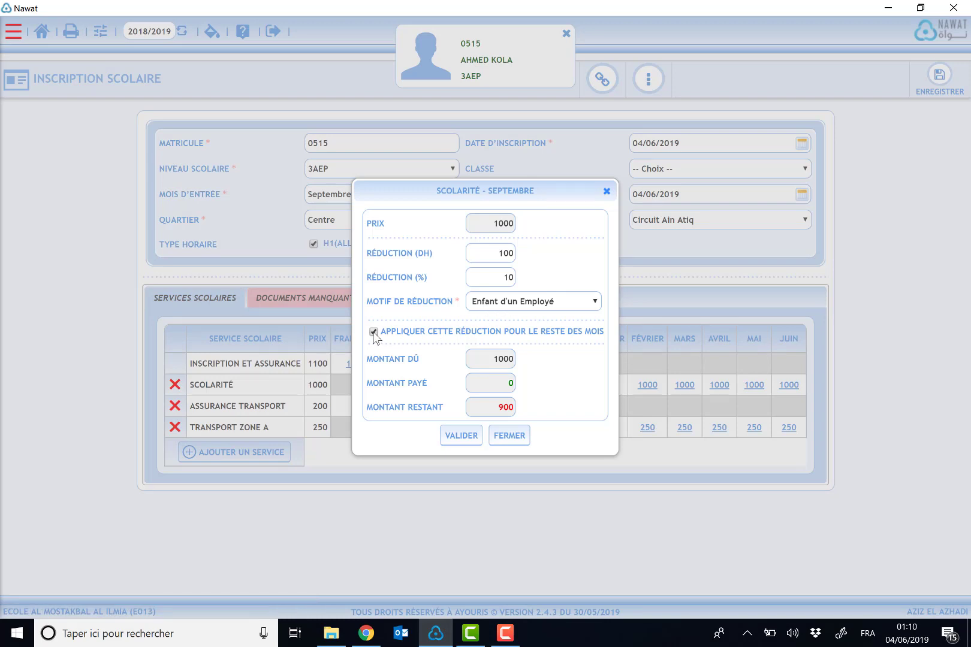
left_click_drag(384, 332, 606, 328)
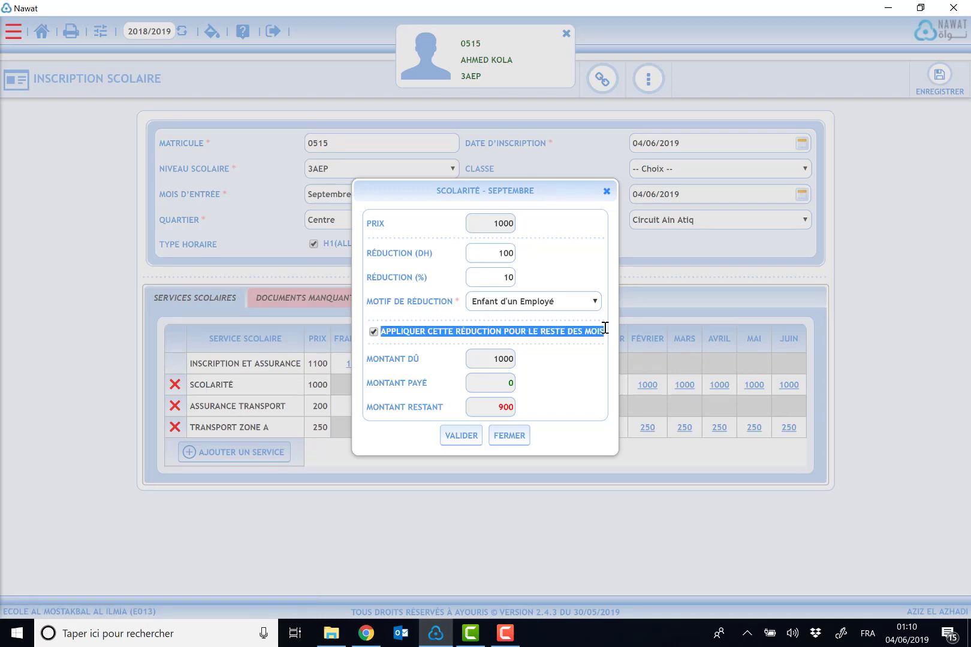
left_click(459, 435)
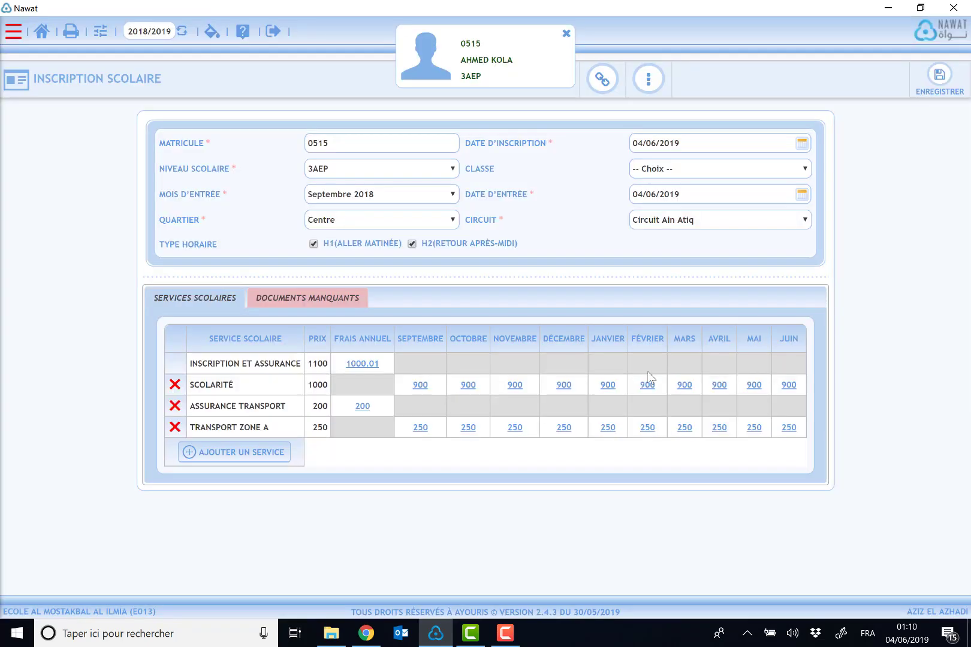
Step: Cancel the June Transport Zone A fee with the reason "L'élève ne veut pas le transport en mois de juin" and save the registration
left_click(420, 427)
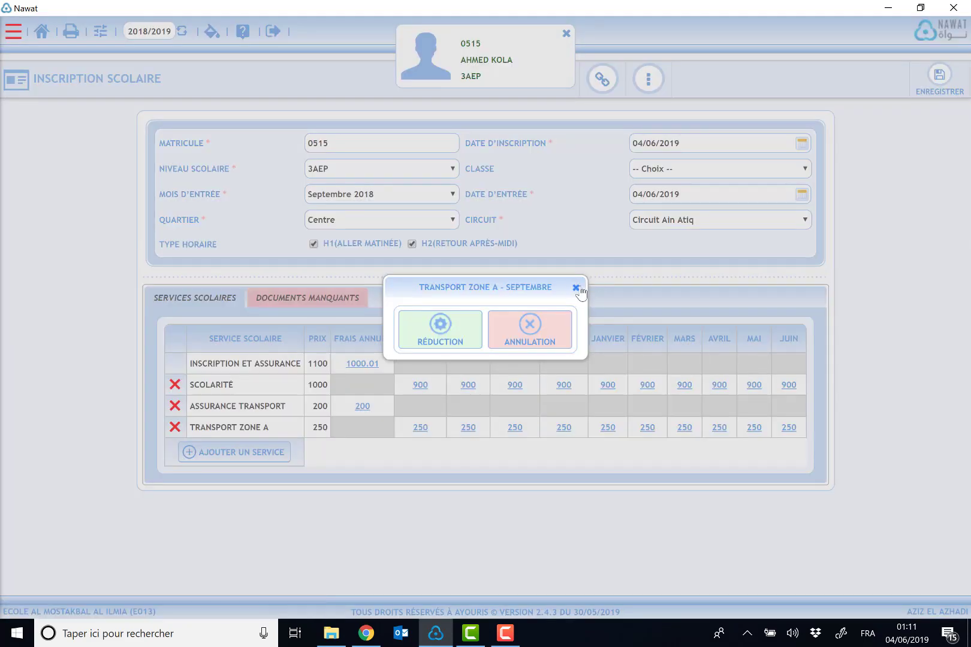
left_click(577, 287)
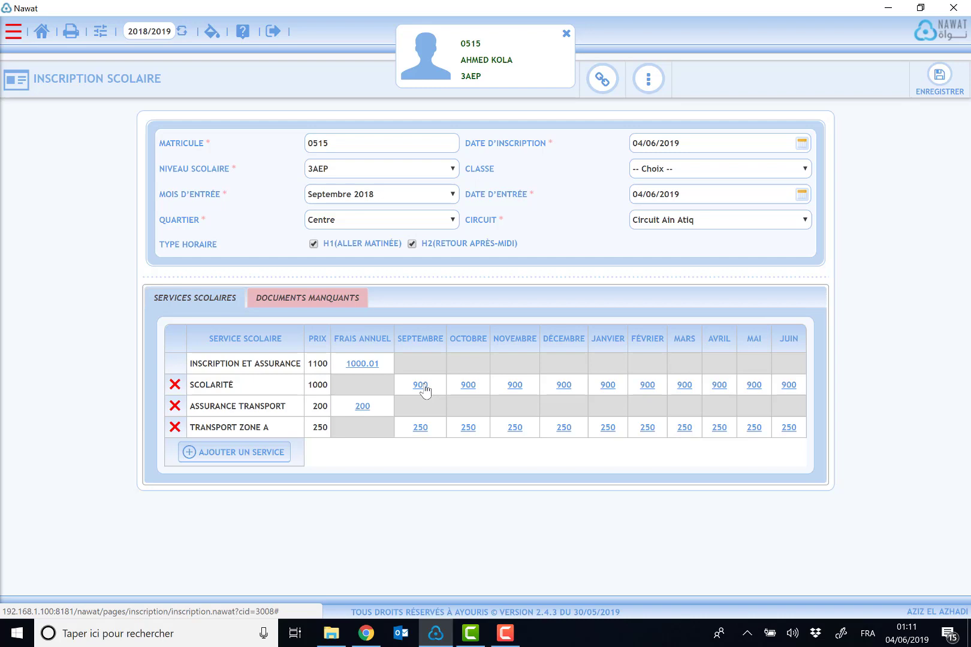
left_click(789, 427)
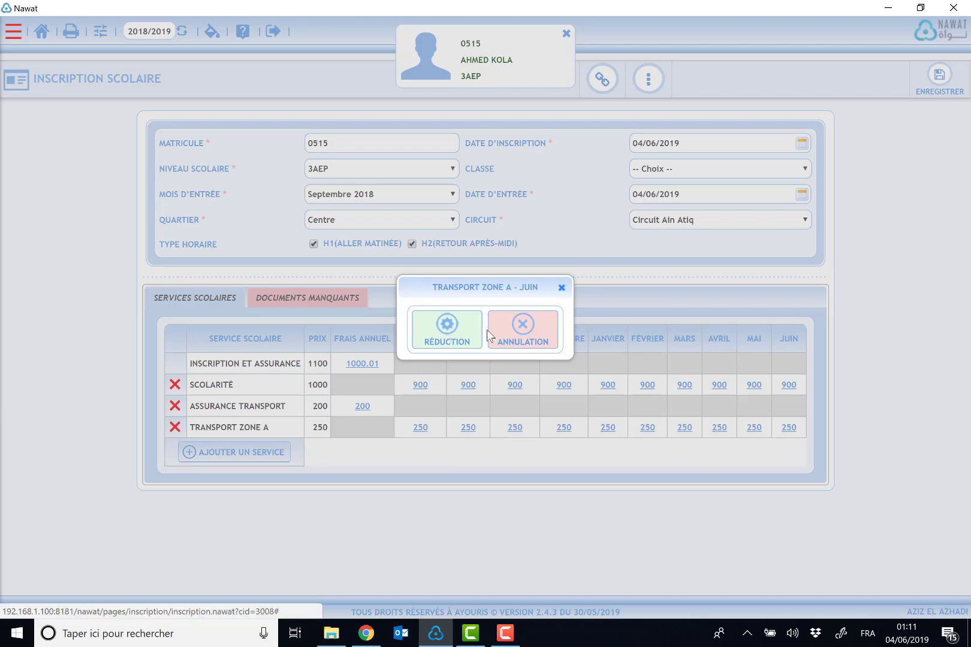
left_click(511, 336)
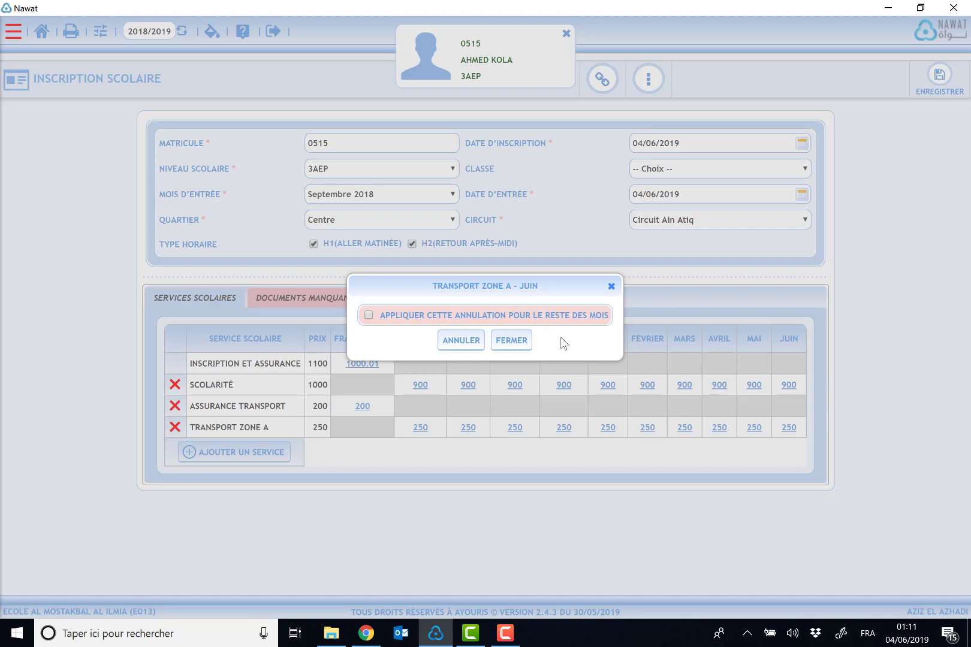
left_click(461, 341)
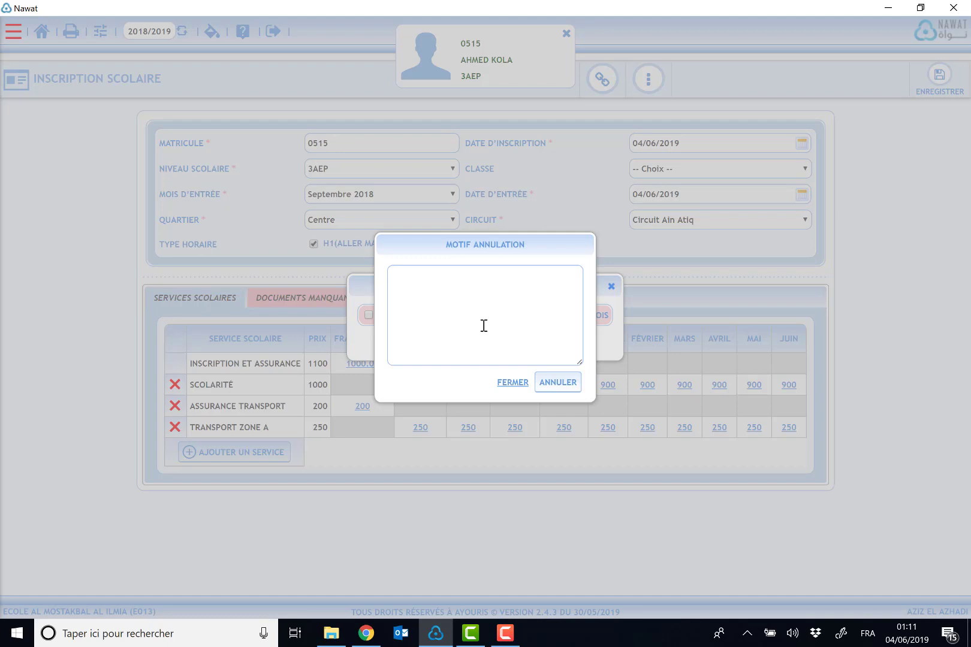
type("L'élève ne veut pas le transp")
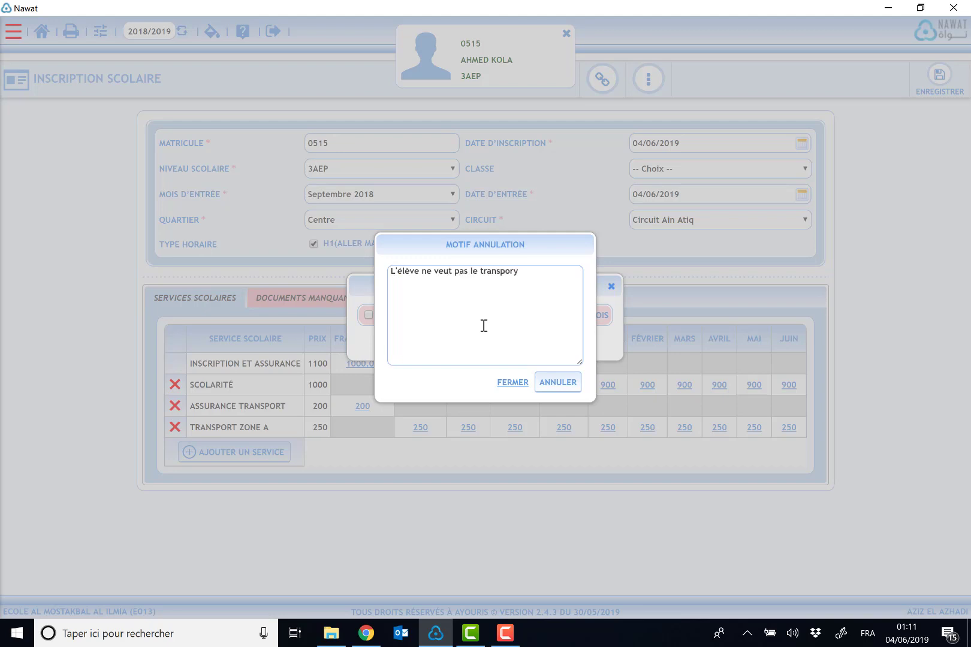
type("ort en lm")
key("BackSpace")
key("BackSpace")
type("mois de jui")
left_click(557, 383)
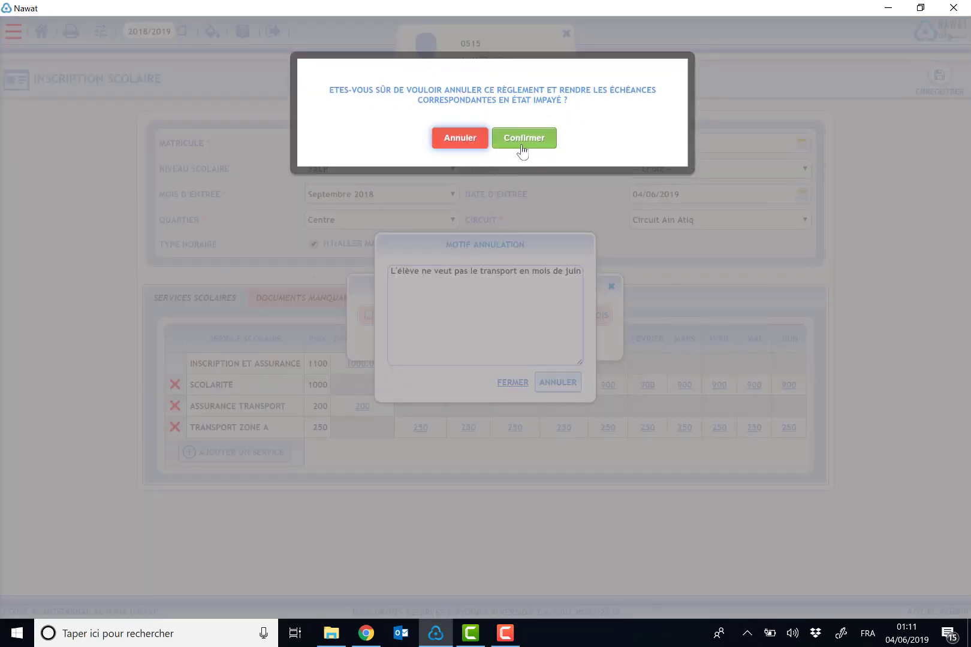
left_click(520, 139)
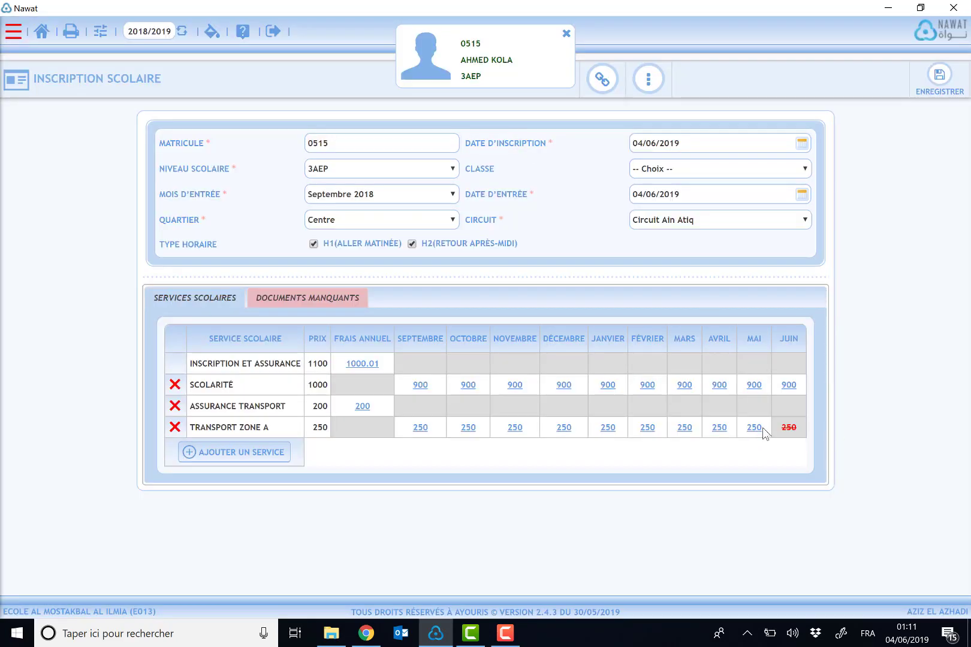
left_click(940, 79)
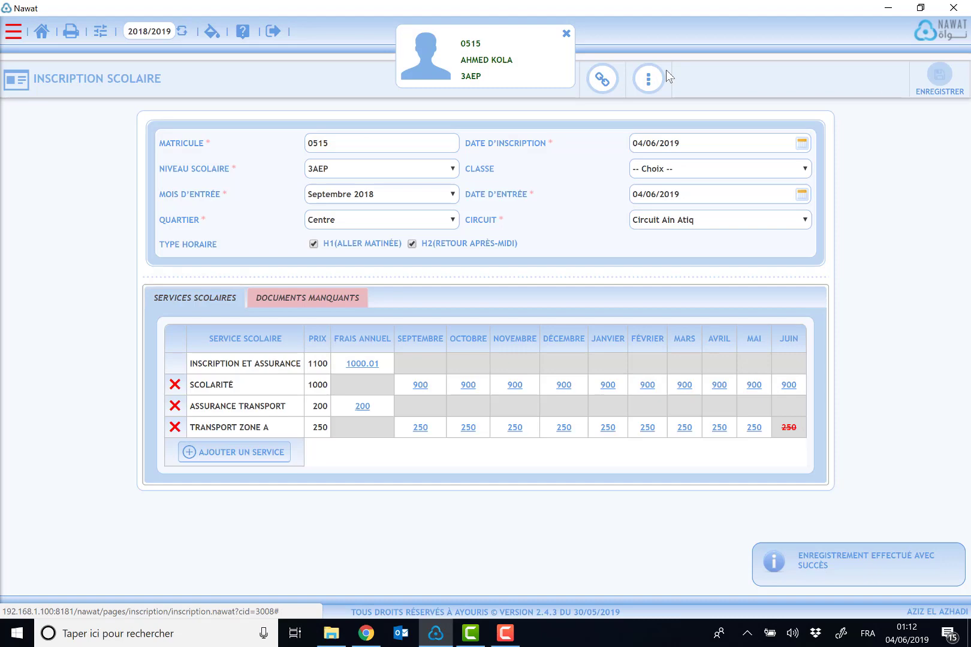
Step: Open the student's payment schedule (Échéance) and examine the remaining amounts for the annual fees, September, October and February
left_click(603, 79)
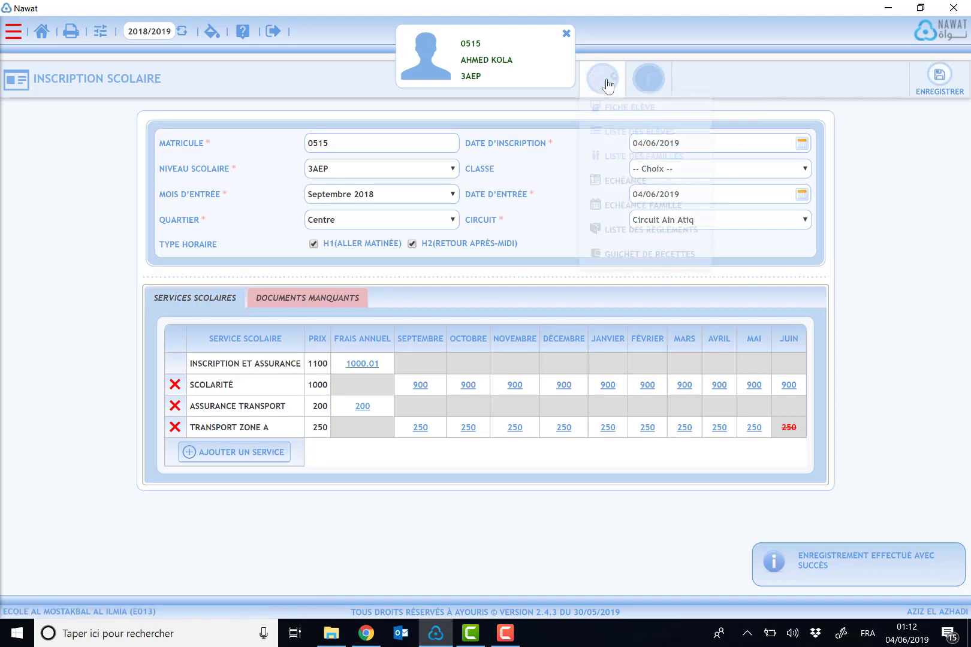
left_click(632, 185)
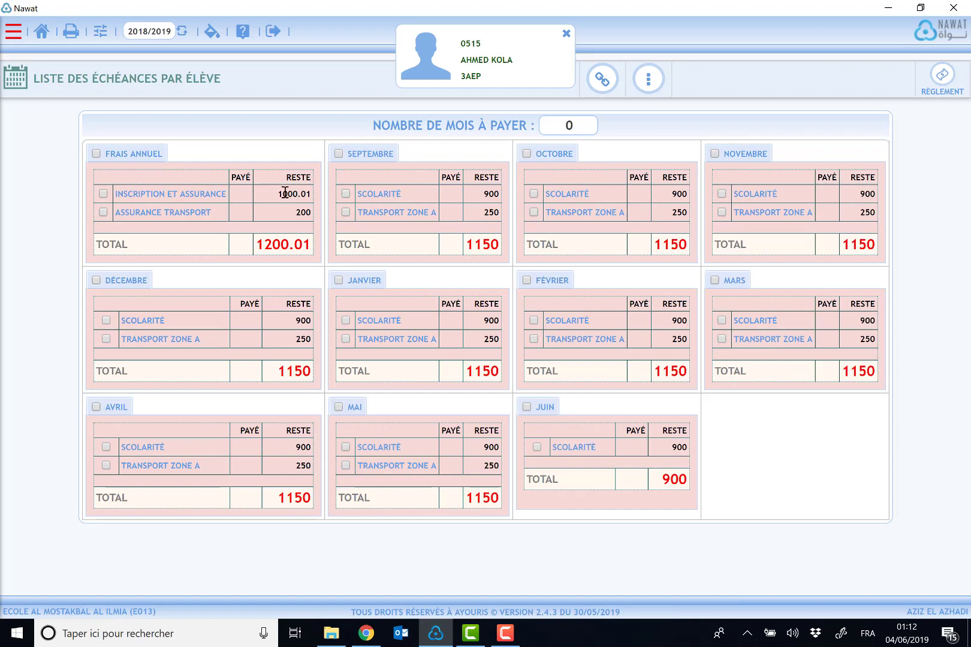
left_click_drag(327, 188, 310, 195)
double_click(493, 194)
double_click(679, 194)
double_click(679, 321)
Step: Search the reports and statistics for "réduction" and open the Liste des réductions par service report
left_click(71, 33)
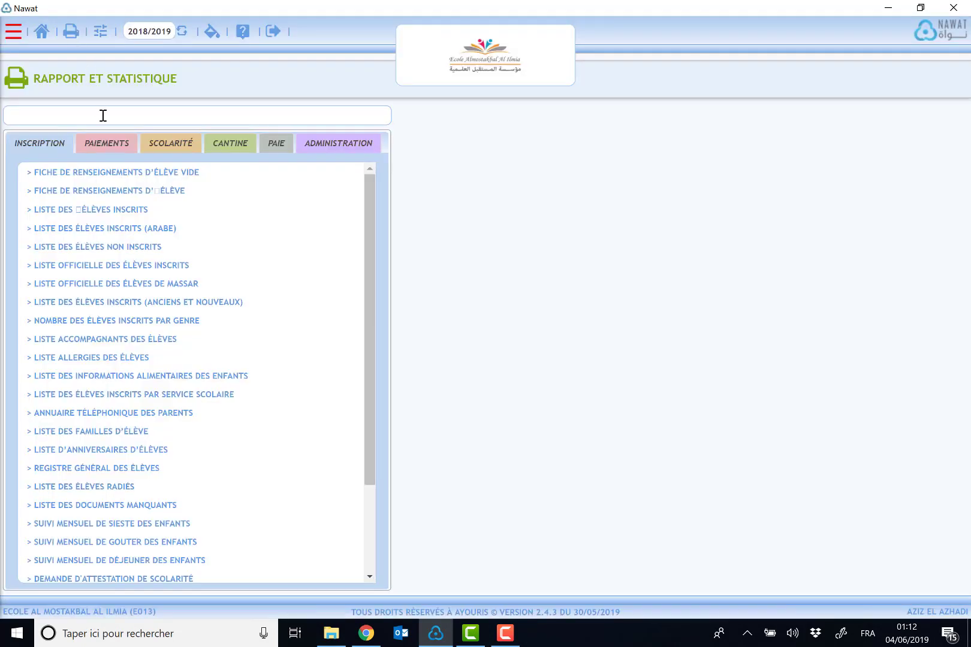
type("réduction")
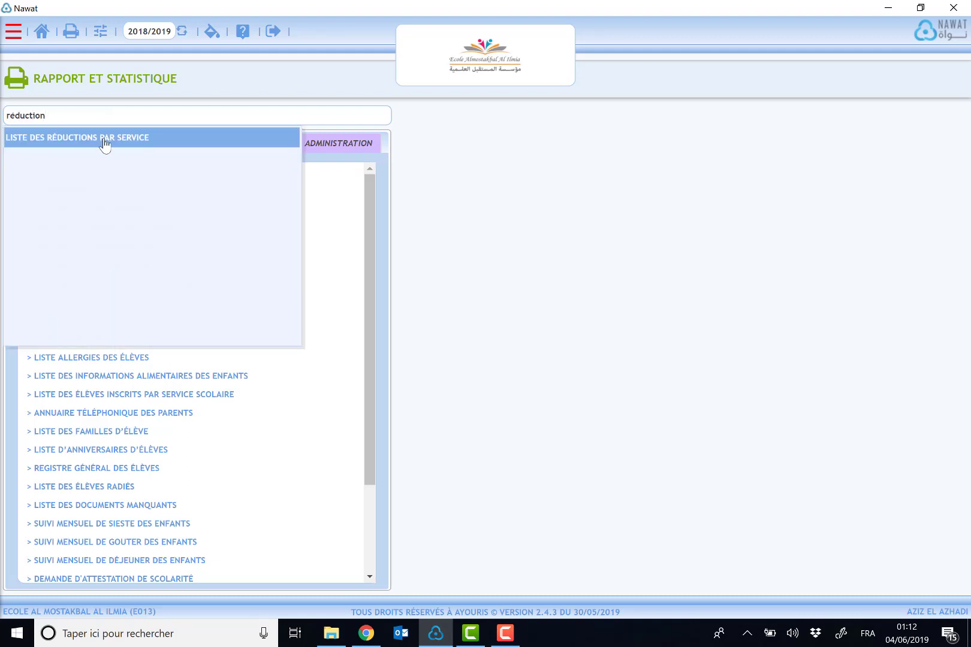
left_click(105, 145)
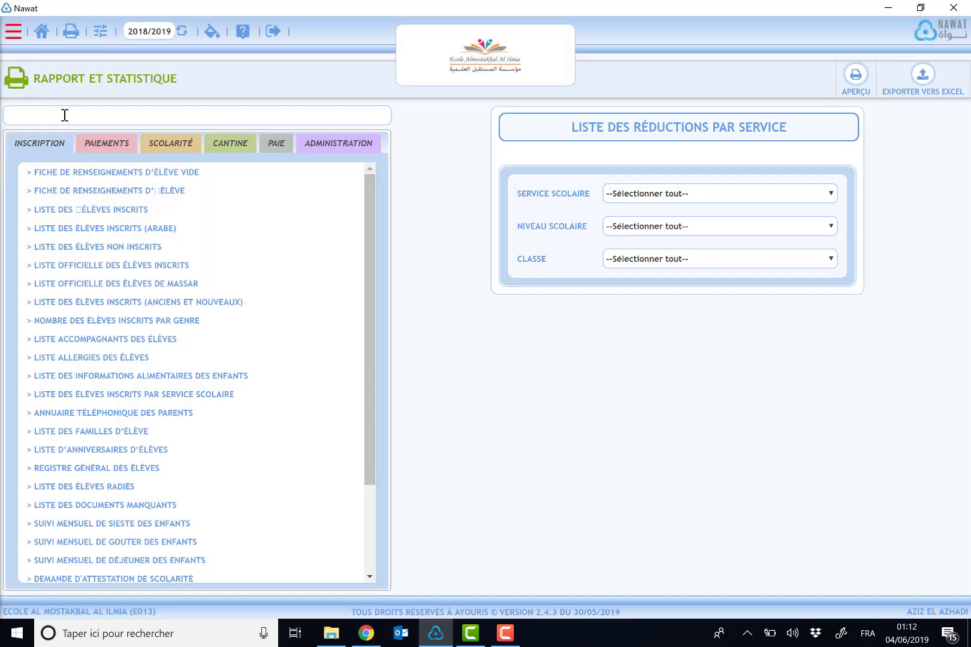
Step: Filter the Liste des réductions par service report to service Scolarité and level 3AEP, and preview it
left_click(656, 196)
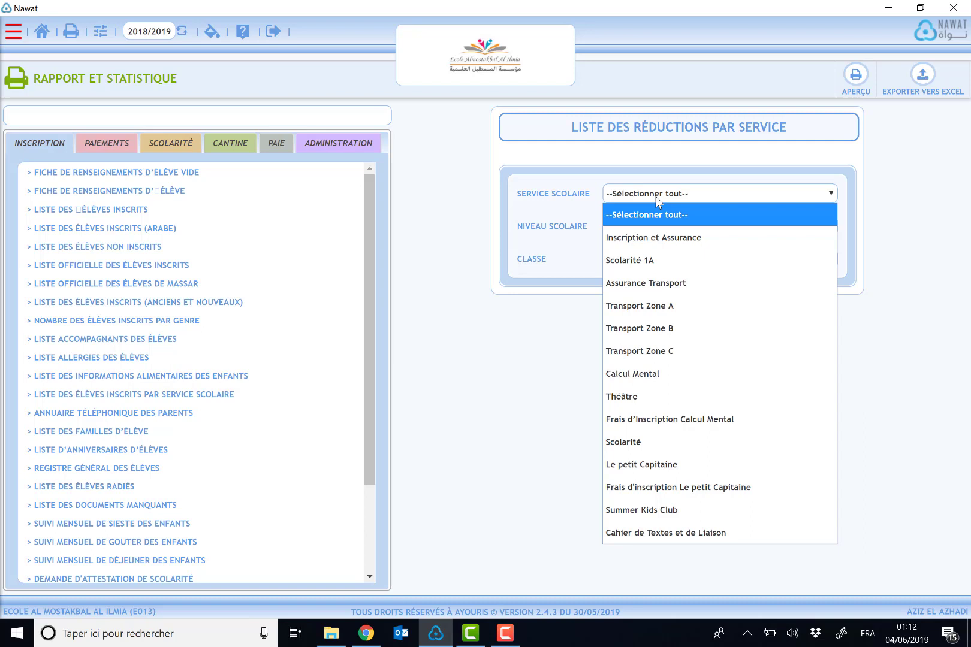
left_click(651, 447)
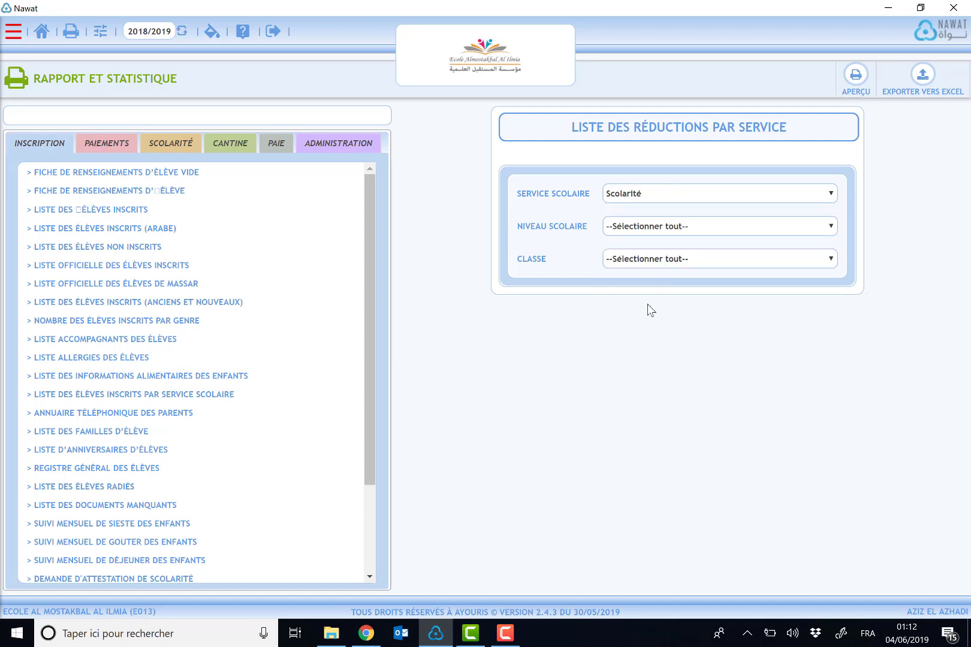
left_click(680, 227)
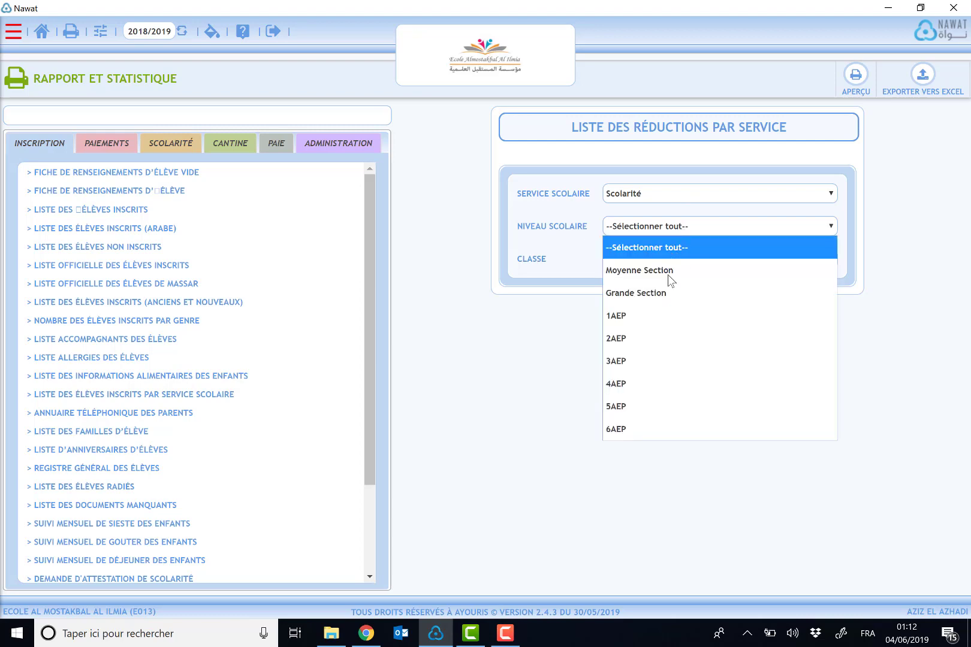
left_click(660, 358)
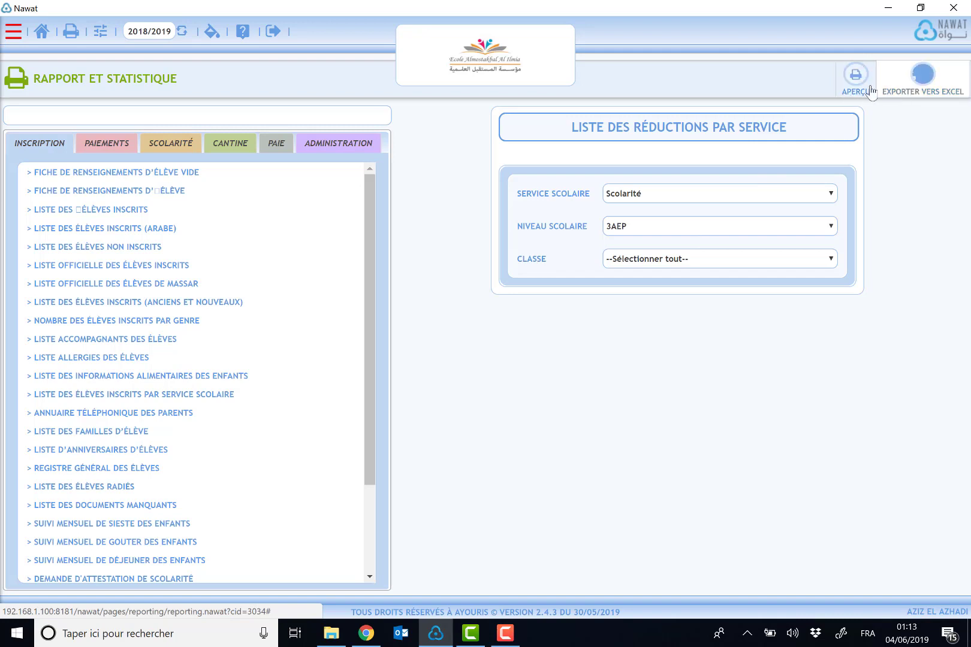
left_click(854, 86)
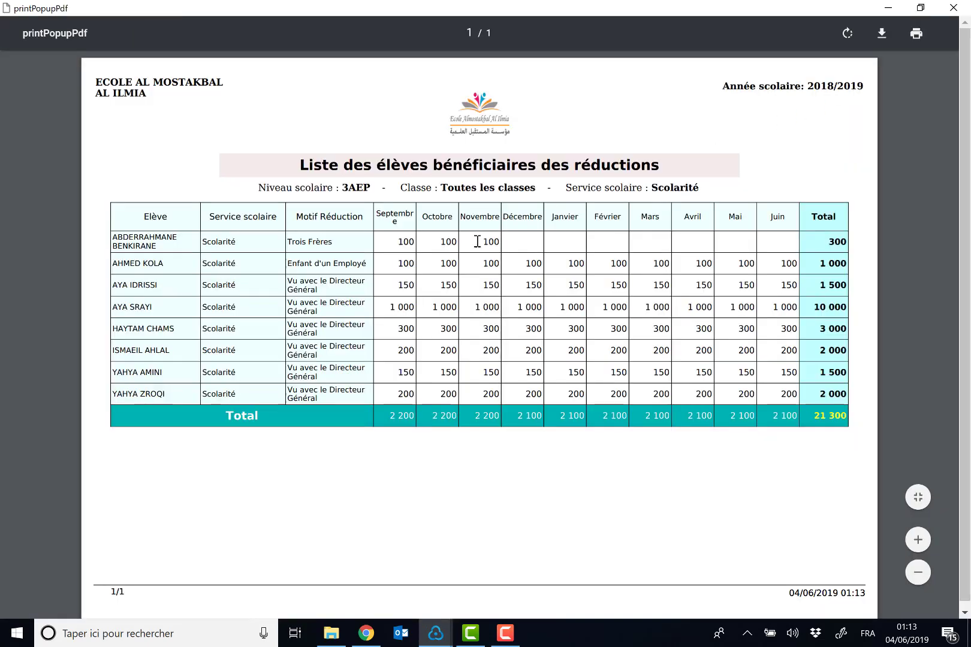
Step: Examine the previewed report's level, service and the monthly reductions in the "Enfant d'un Employé" row, and close the preview
left_click_drag(348, 190, 382, 190)
double_click(672, 191)
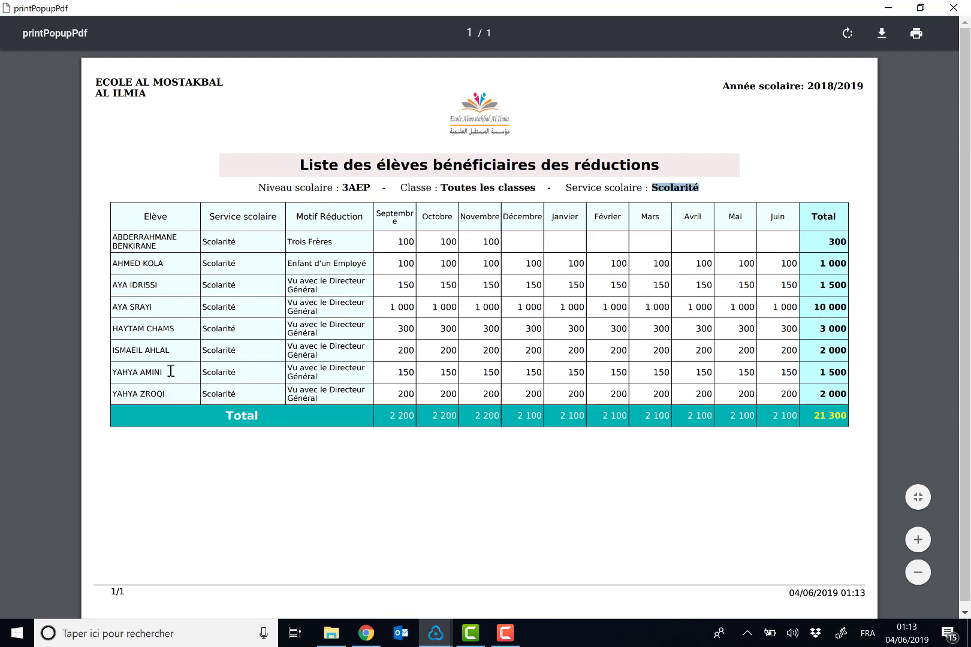
left_click_drag(126, 263, 481, 262)
left_click(418, 262)
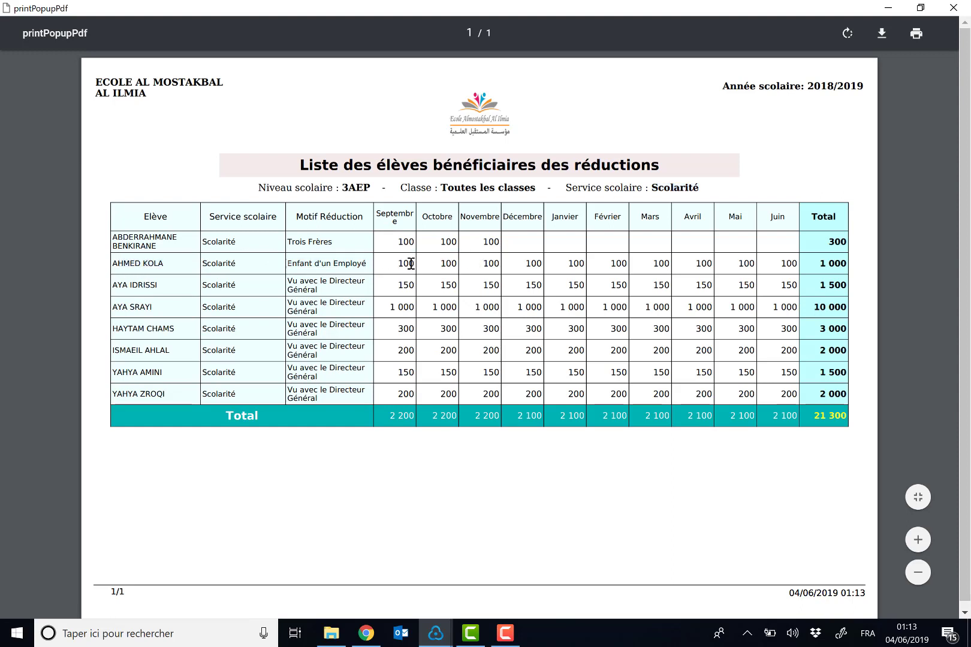
double_click(411, 263)
left_click(953, 8)
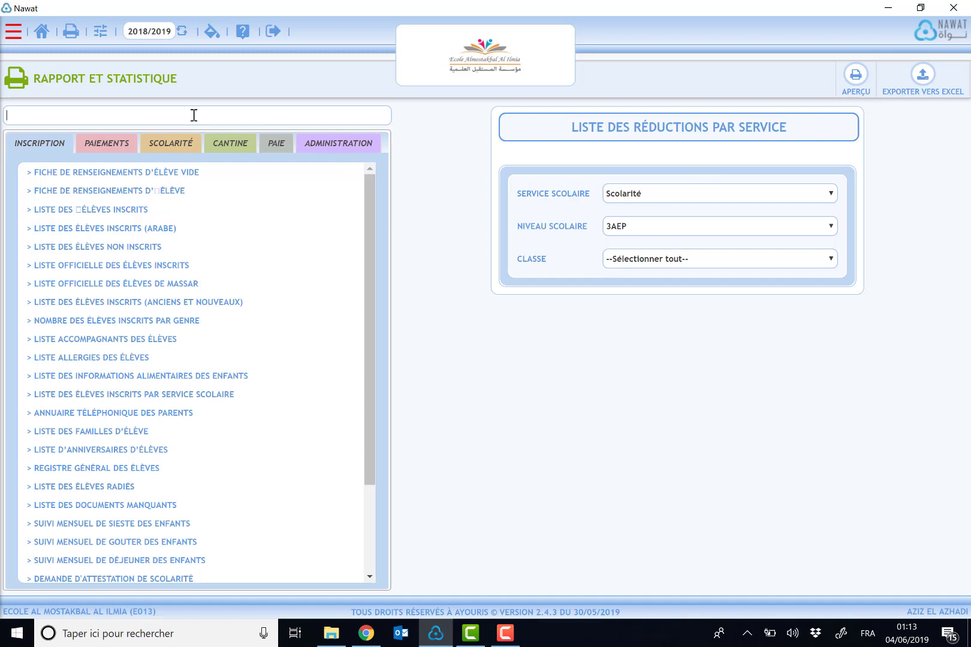
Step: Search the reports and statistics for "annulation"
type("annulation")
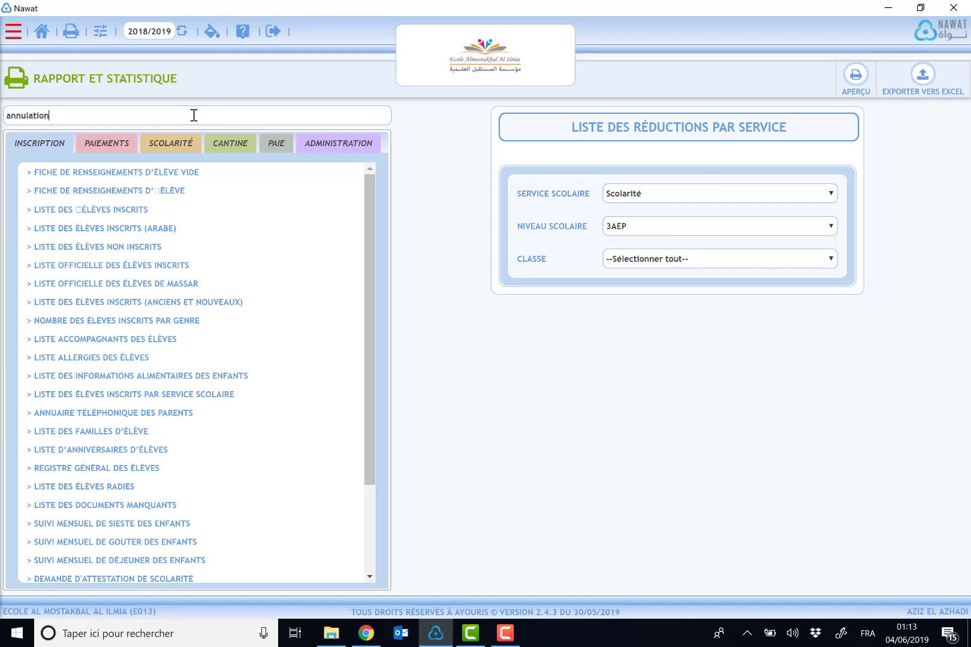